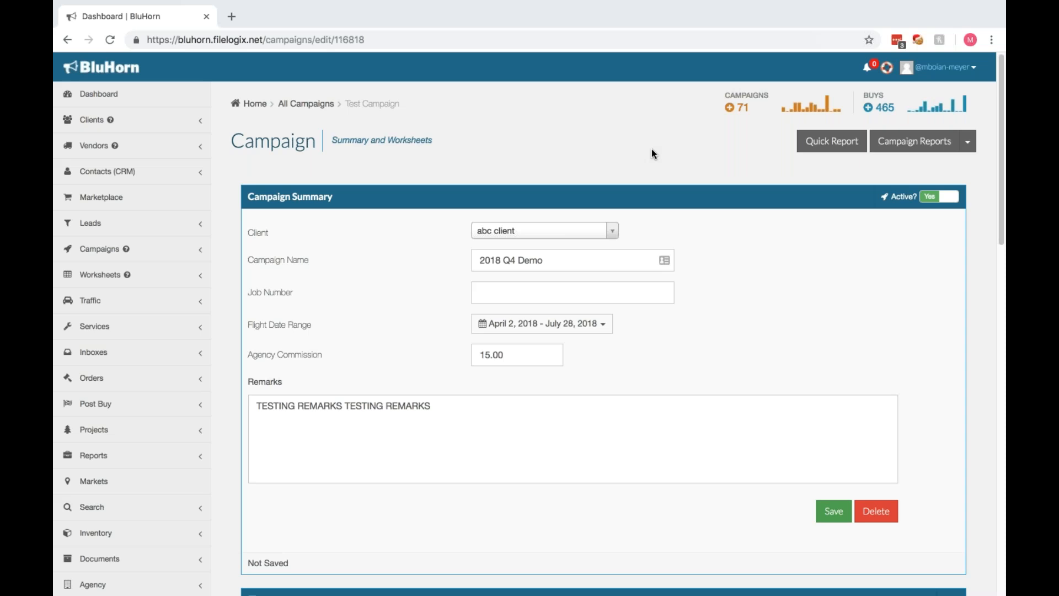
Name the new worksheet "2018 Print Demo" and set its vendor type to Print.
scroll(652, 153, "down", 3)
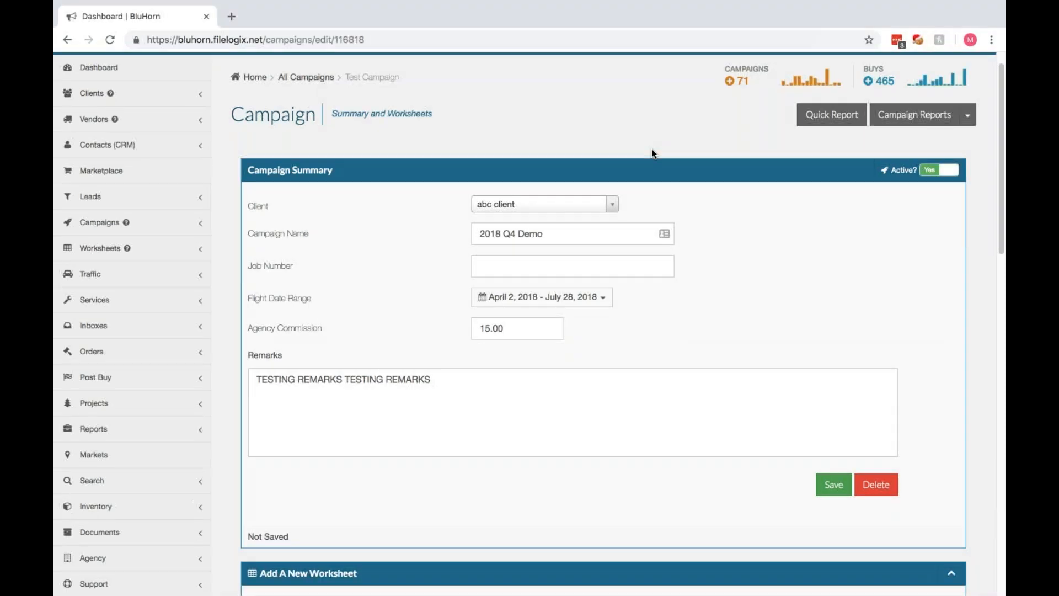
scroll(651, 148, "down", 4)
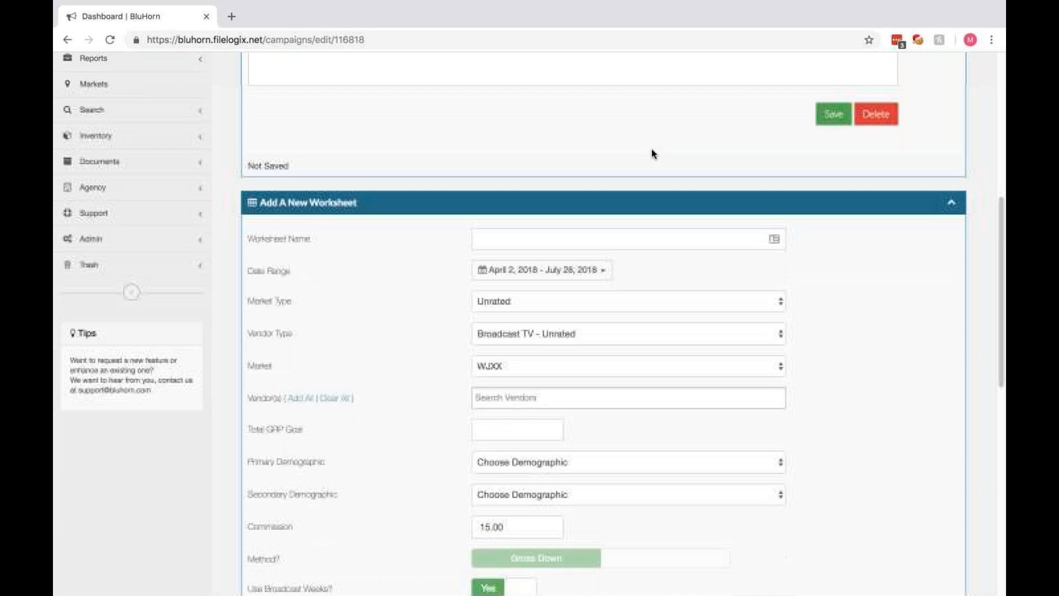
left_click(612, 245)
type("201")
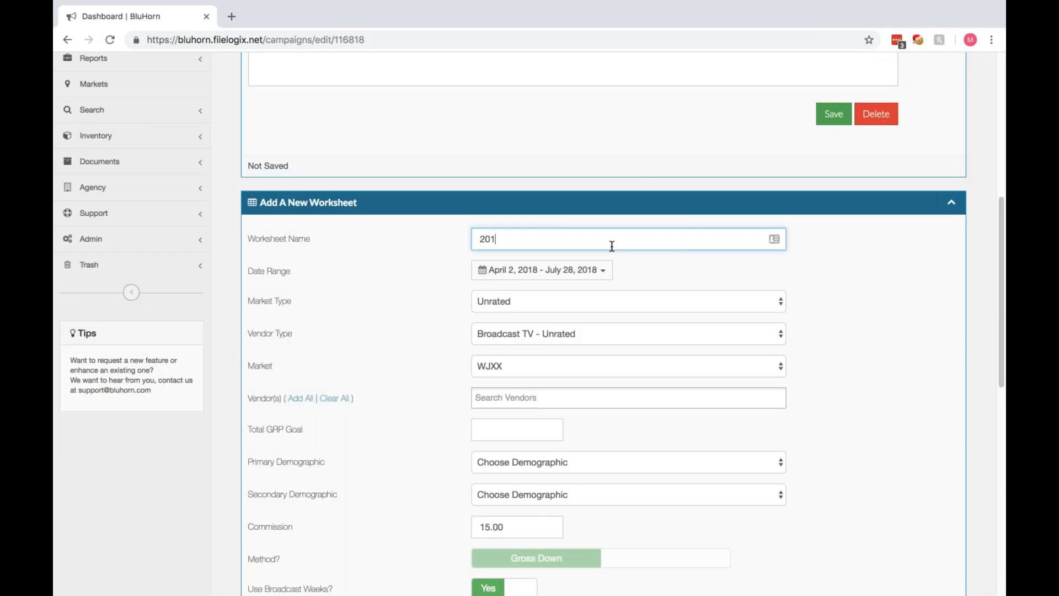
type("8 Print Demo")
left_click(527, 334)
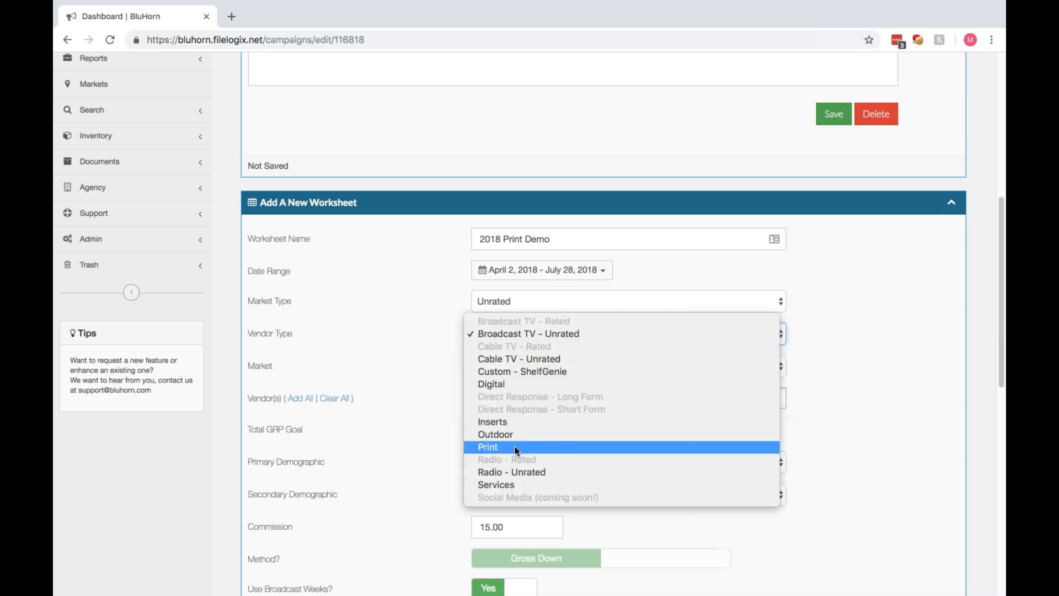
left_click(517, 449)
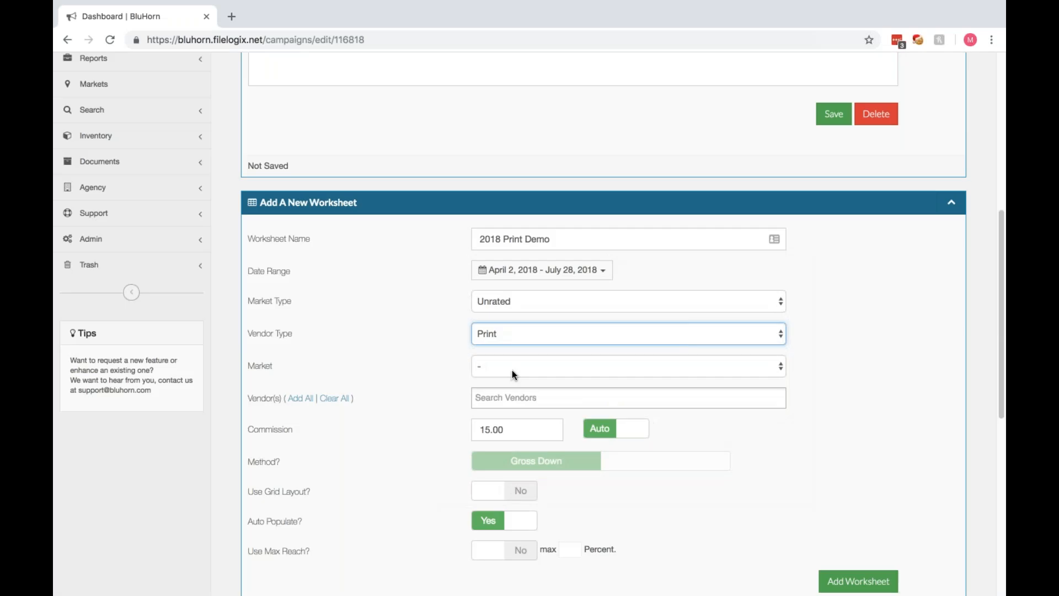
Set the new worksheet's market to chicago and choose Print Media 1 as its vendor.
left_click(513, 367)
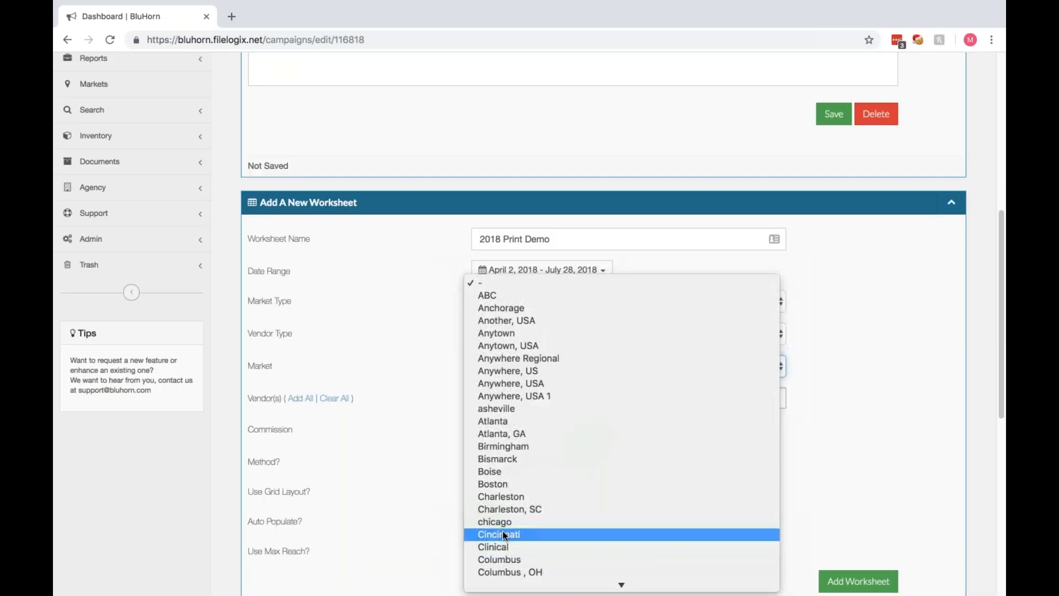
left_click(519, 522)
left_click(521, 398)
left_click(513, 422)
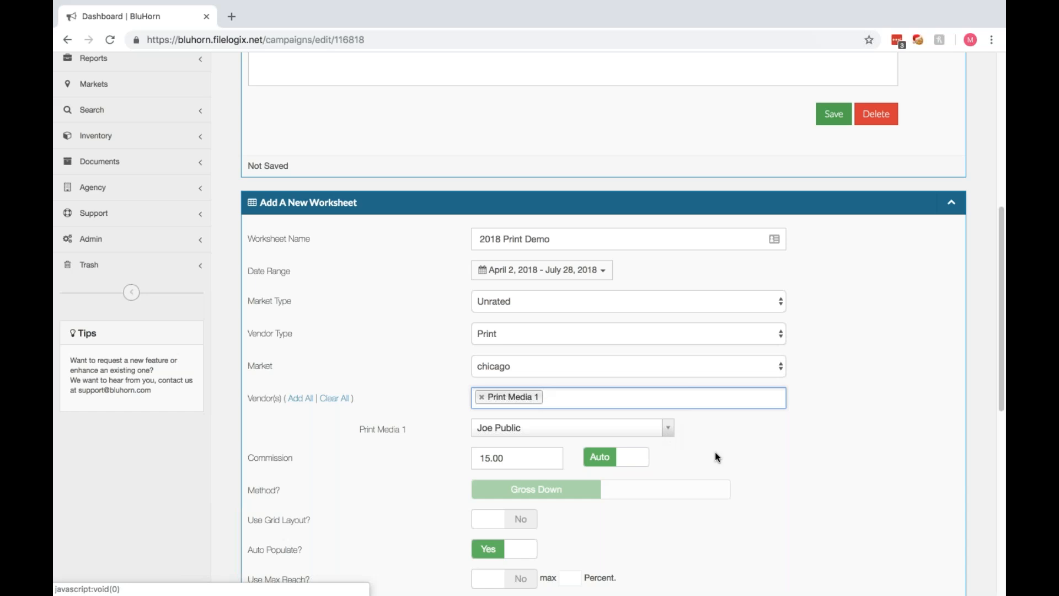
Add the worksheet to the campaign and open 2018 Print Demo from the worksheets list.
scroll(717, 457, "down", 3)
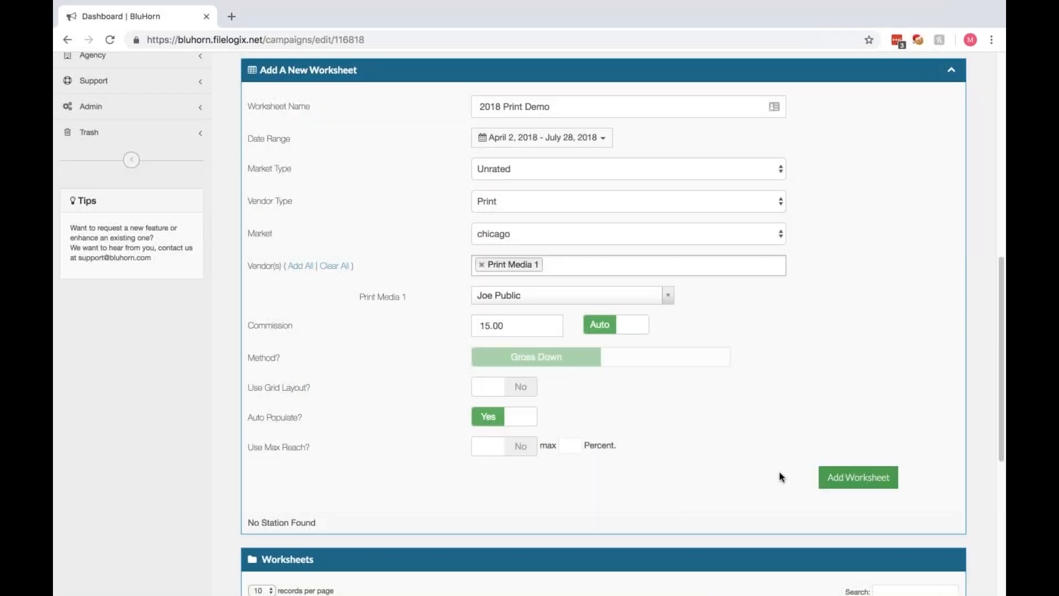
left_click(828, 485)
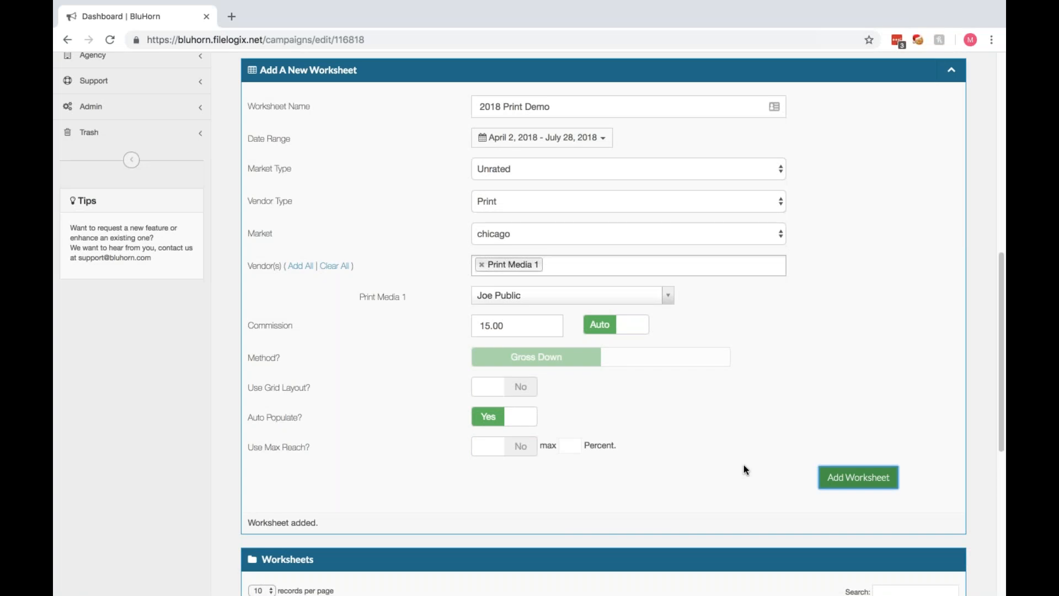
scroll(744, 465, "down", 4)
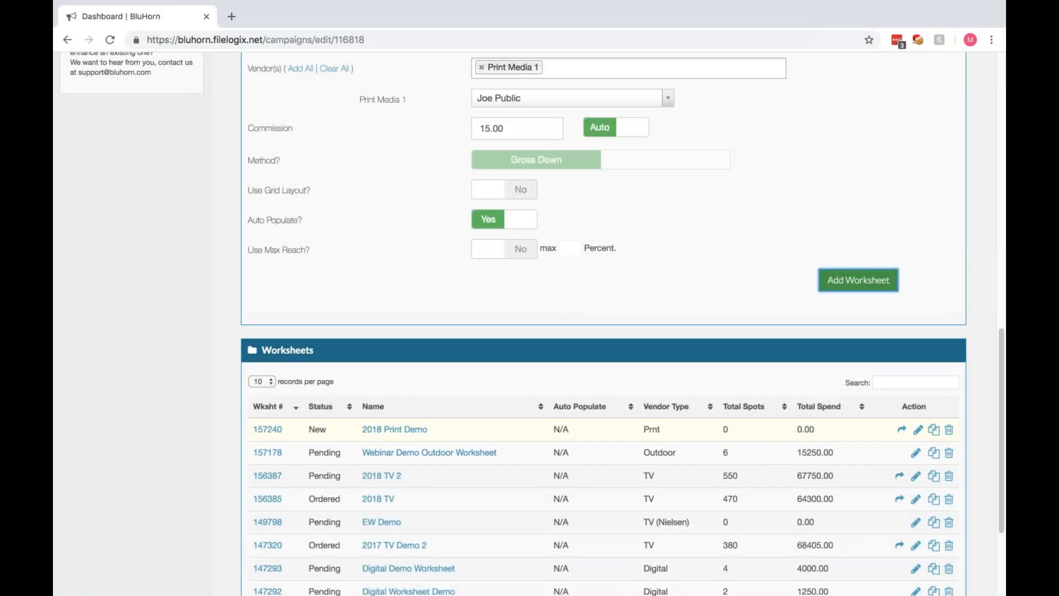
left_click(413, 430)
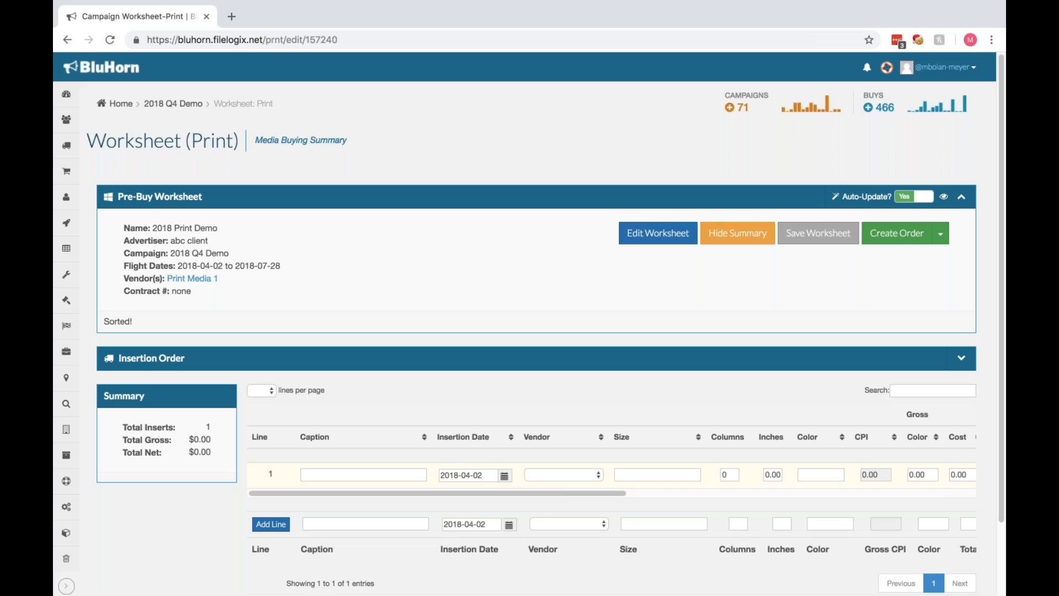
Set the new insertion line's date to 2018-04-03 and its vendor to Print Media 1.
left_click(330, 524)
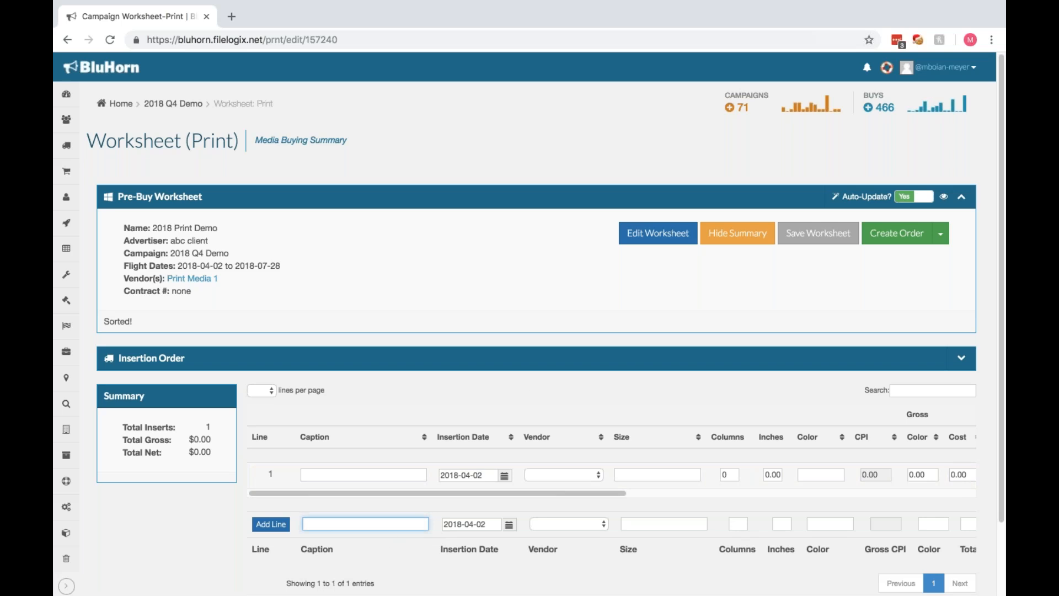
left_click(509, 525)
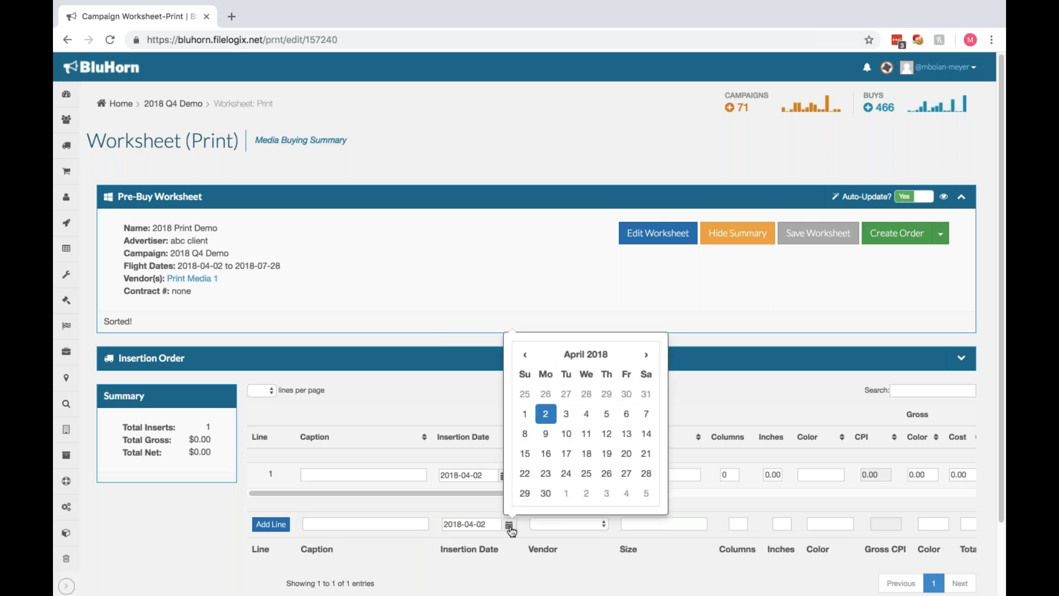
left_click(568, 417)
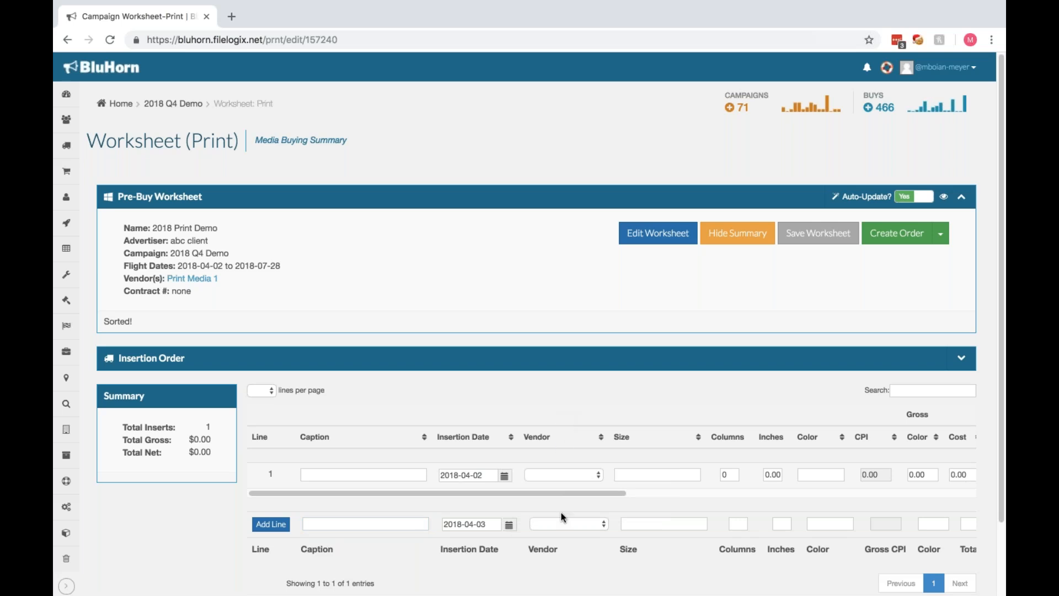
left_click(571, 530)
left_click(571, 534)
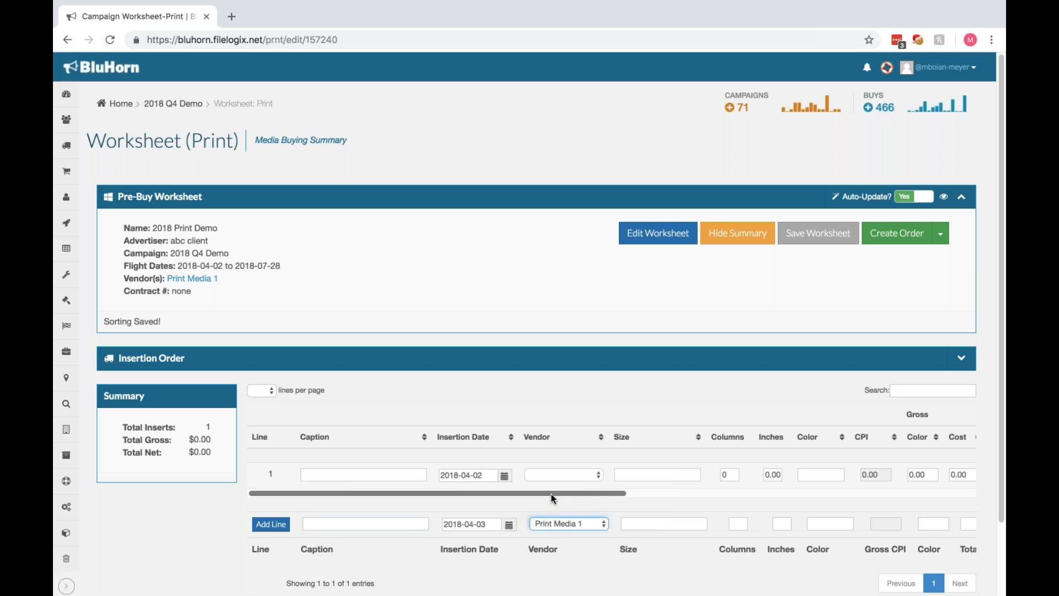
Try "4.25 x 12" and "1/4 page" as size descriptions for the new insertion line.
left_click_drag(552, 495, 691, 495)
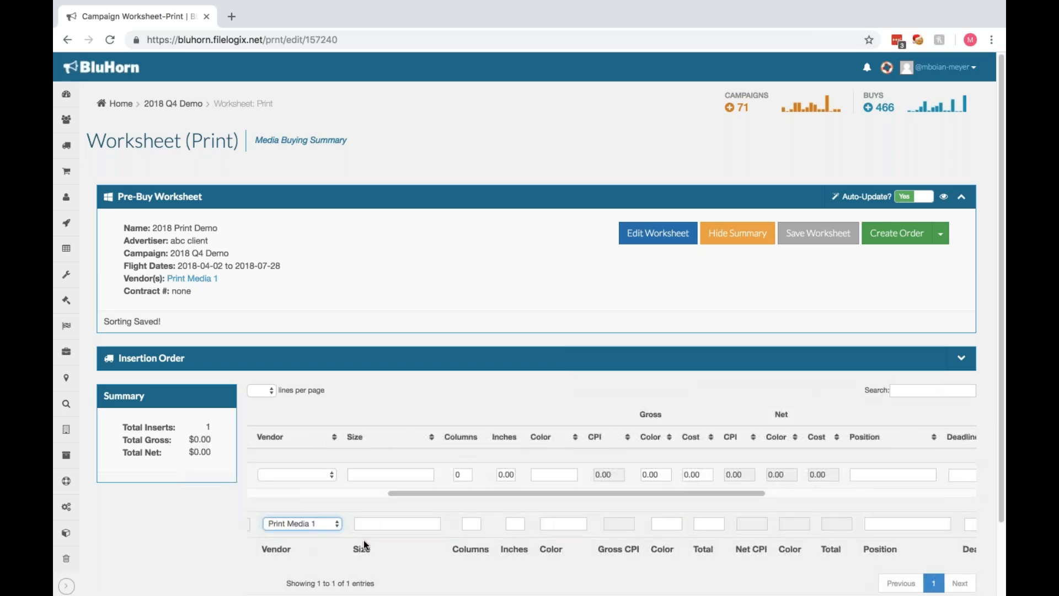
left_click(381, 524)
type("4.")
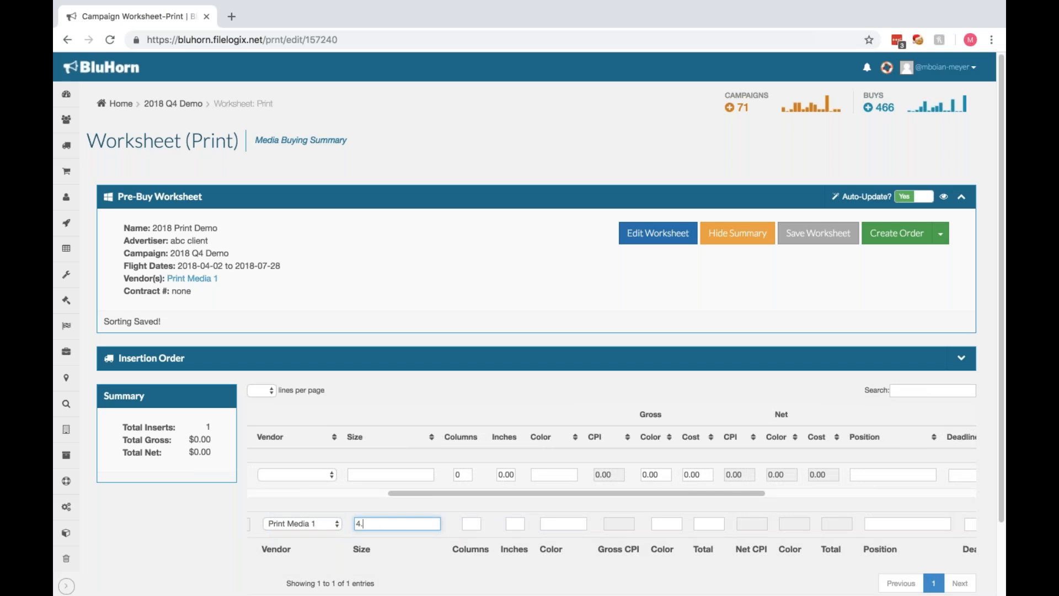
type("25 x 12")
left_click_drag(404, 526, 311, 524)
type("1/4 page")
Replace the new insertion line's size with "front cover sticker".
left_click_drag(392, 524, 341, 527)
type("front cover sticker")
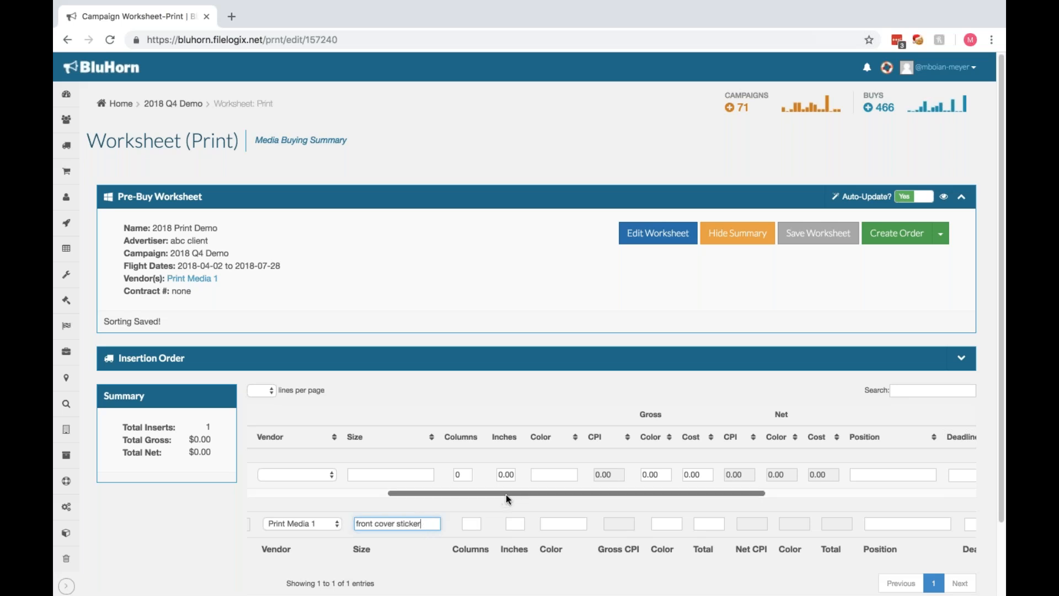
Set the new insertion line to 4 columns and 12 inches.
left_click_drag(506, 495, 582, 495)
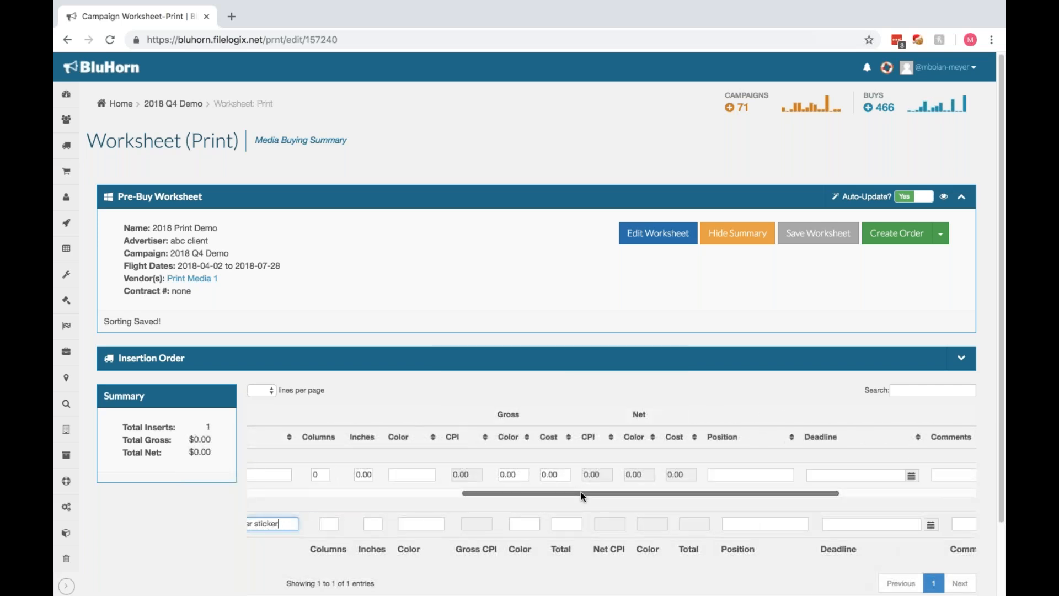
left_click(327, 524)
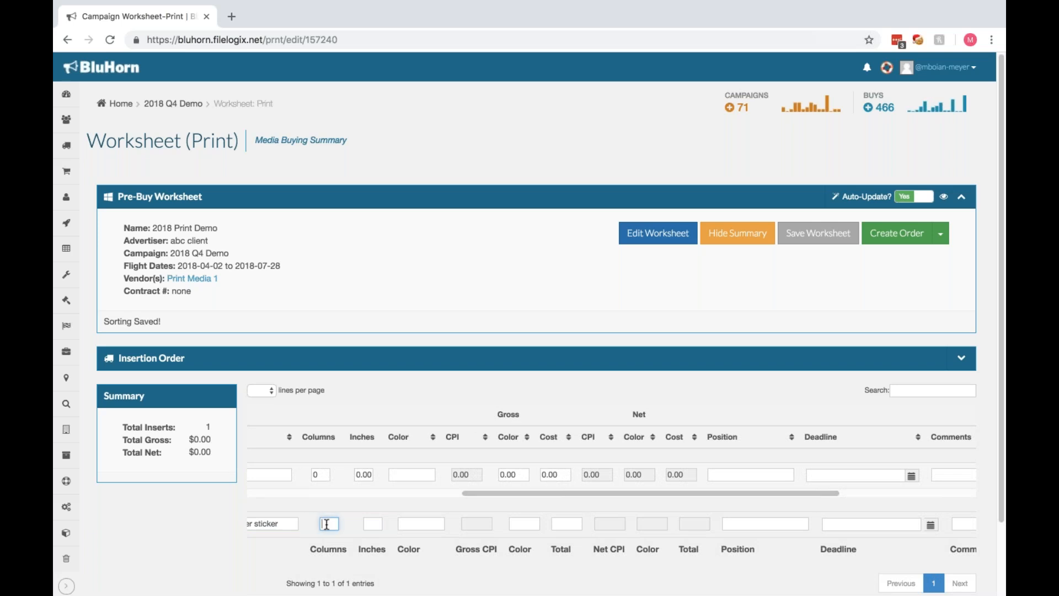
key("Tab")
type("12")
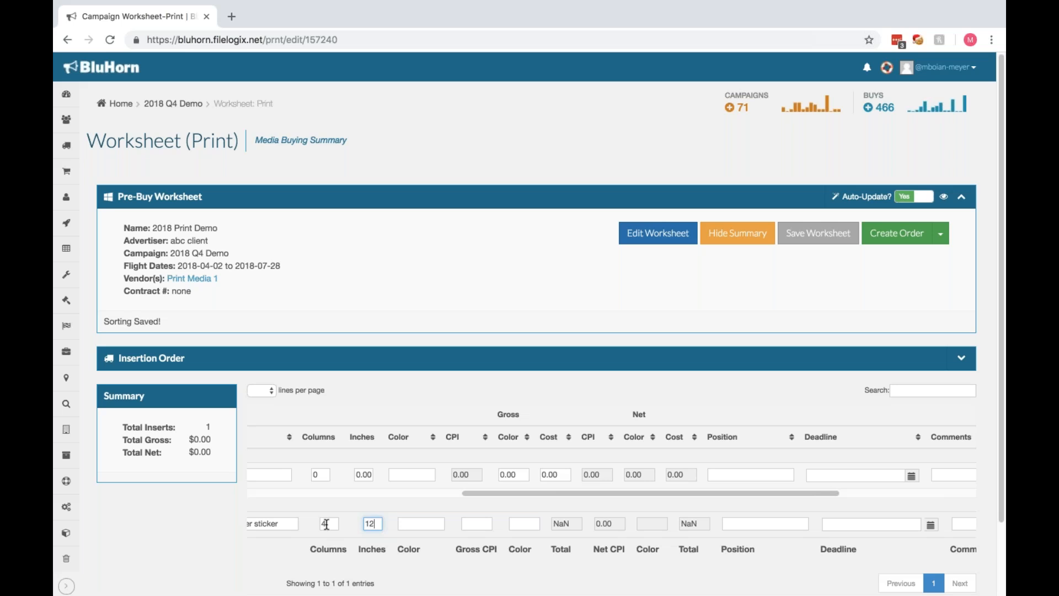
key("Tab")
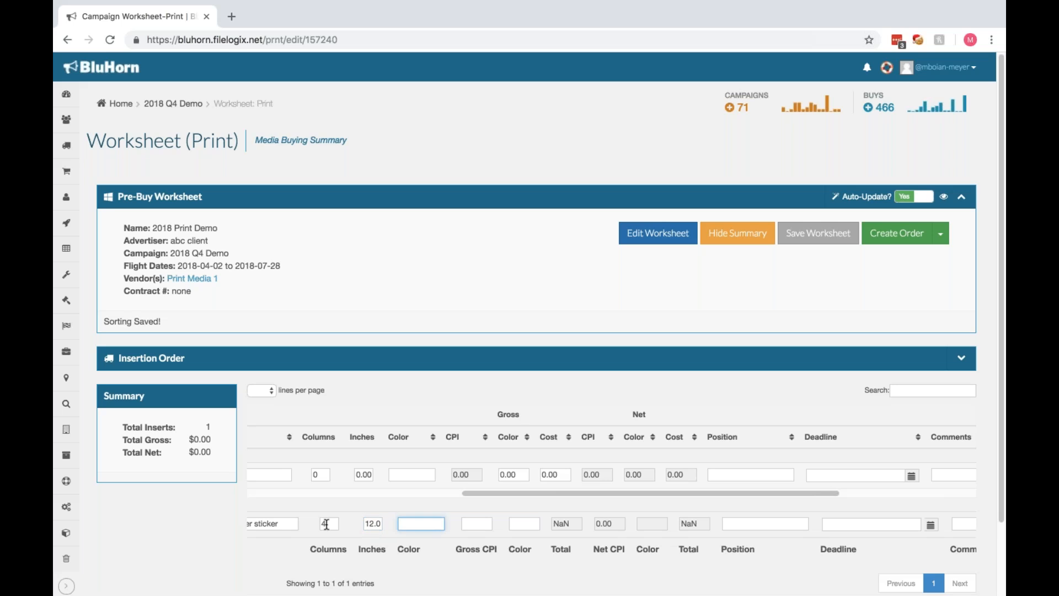
Set the new insertion line's gross CPI to 5, its gross color charge to 0 and its color to 0.
key("Tab")
type("5")
key("Tab")
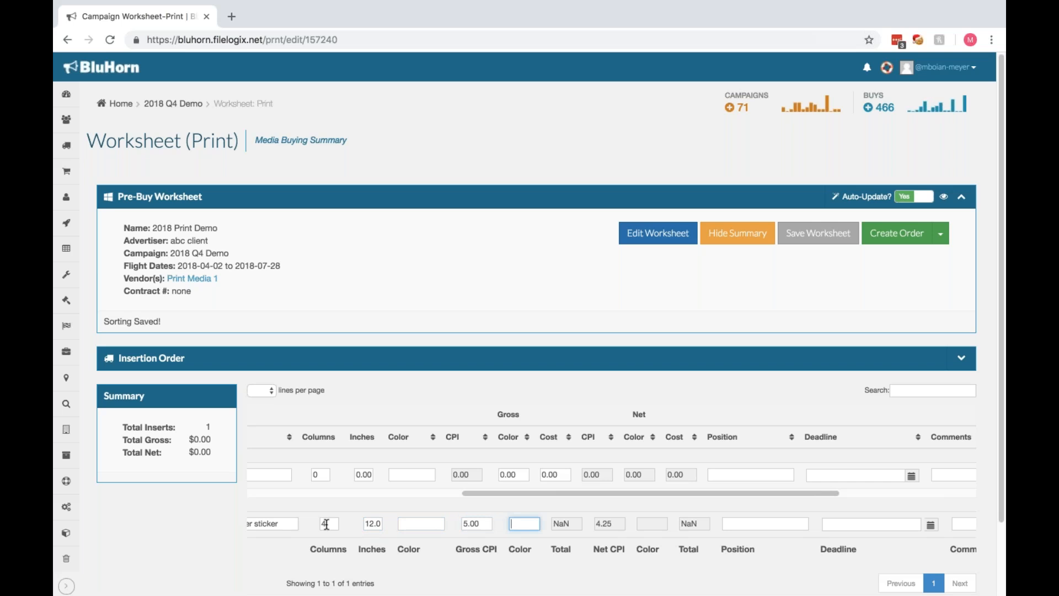
type("0")
key("Tab")
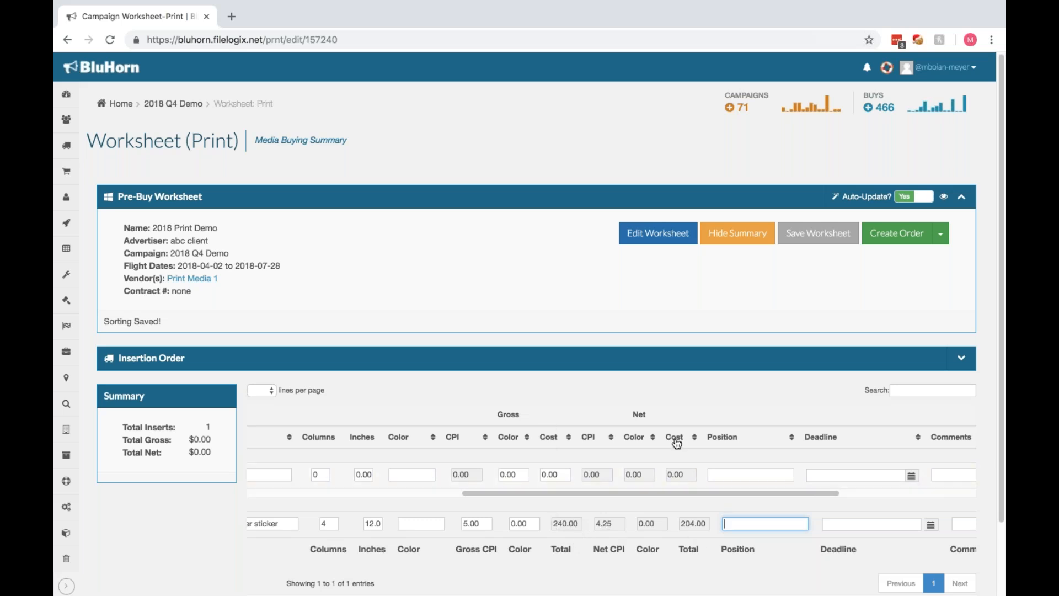
left_click(429, 525)
type("0")
key("Tab")
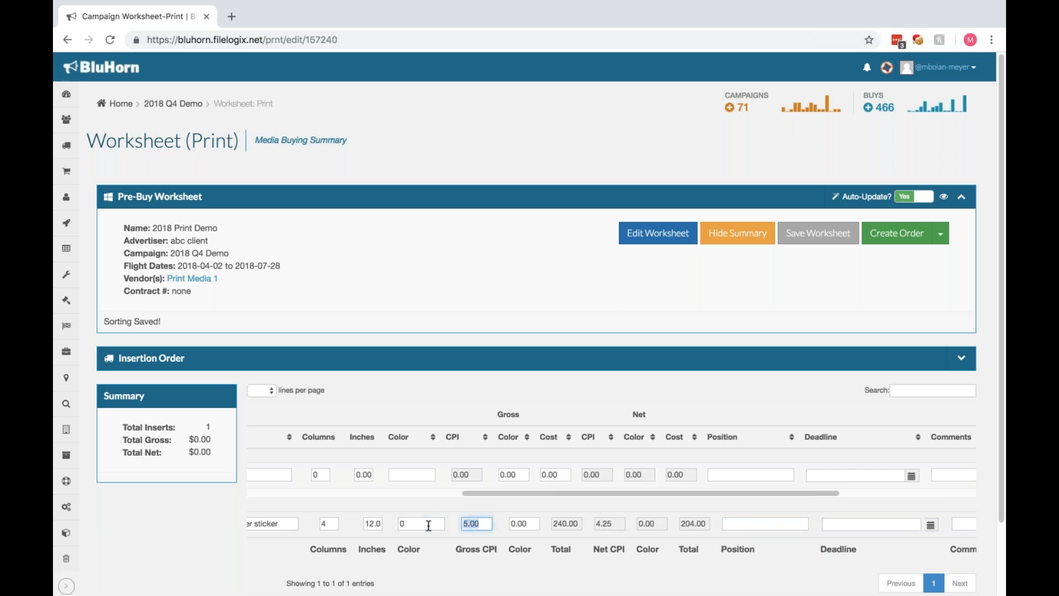
Add the filled-in insertion line to the worksheet, leaving its position, deadline and comments blank.
left_click_drag(659, 489, 730, 491)
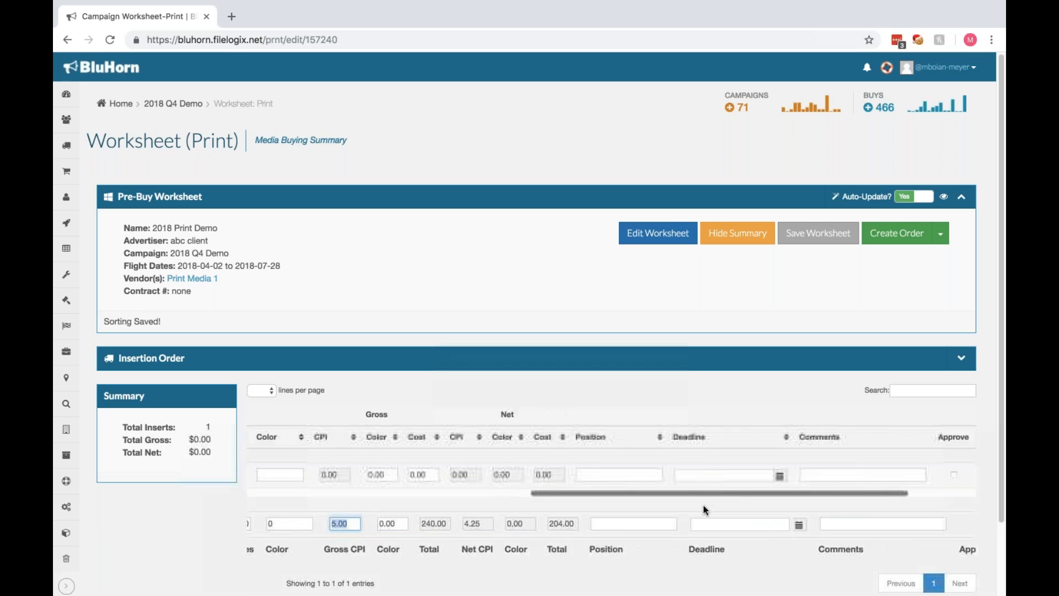
left_click(659, 524)
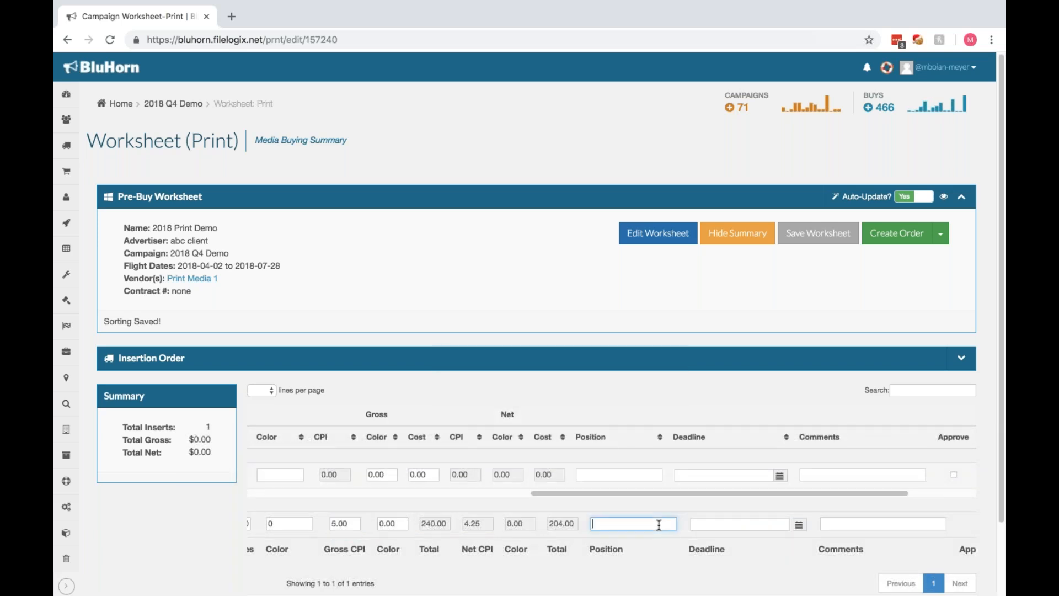
left_click_drag(696, 492, 750, 492)
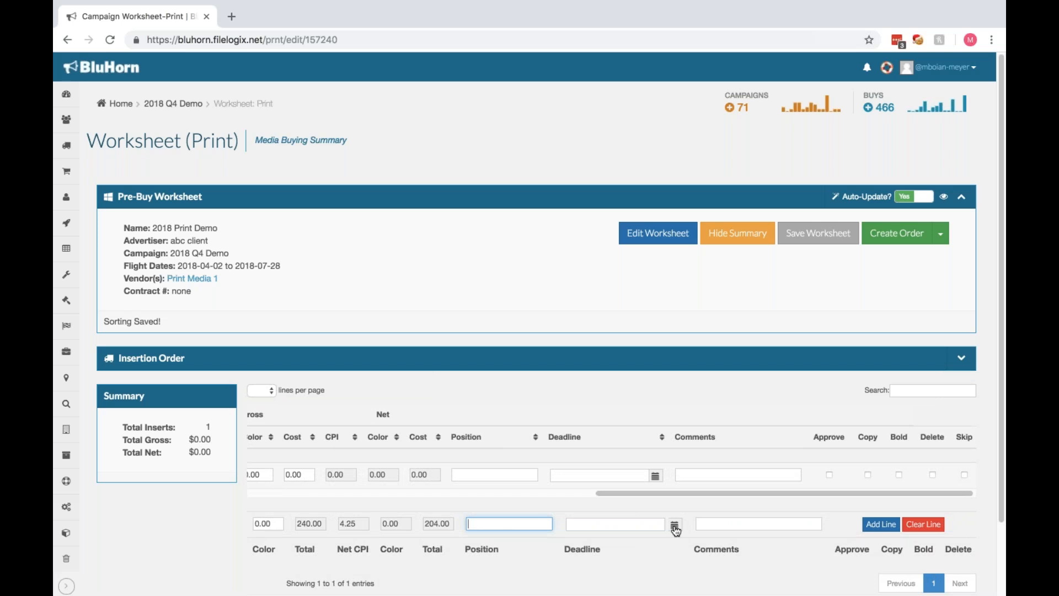
left_click(711, 528)
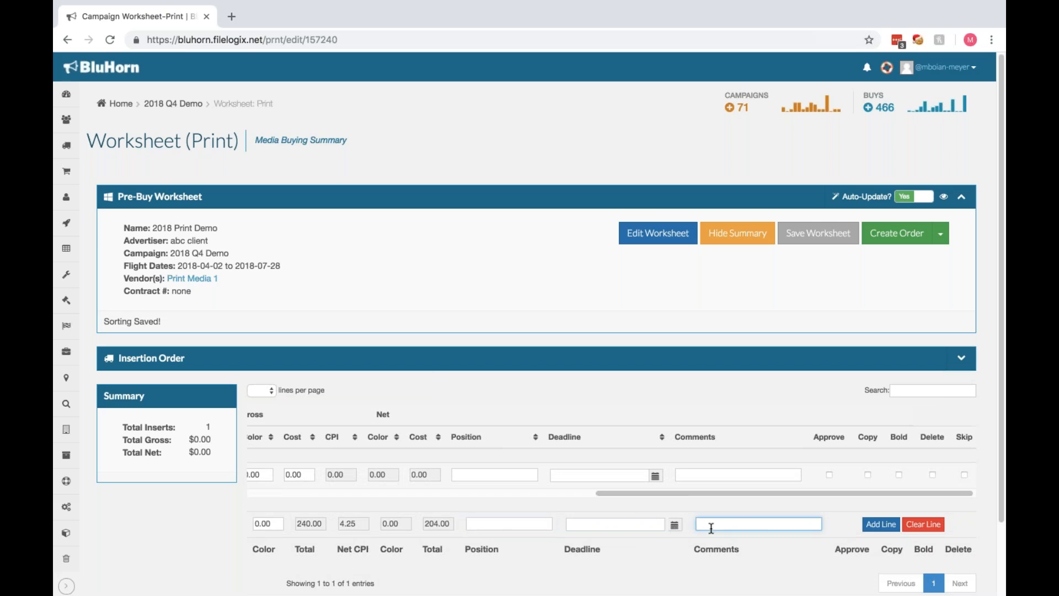
left_click(883, 524)
Set both columns and inches to 0 in the entry row for another front cover sticker line.
left_click_drag(767, 518, 436, 534)
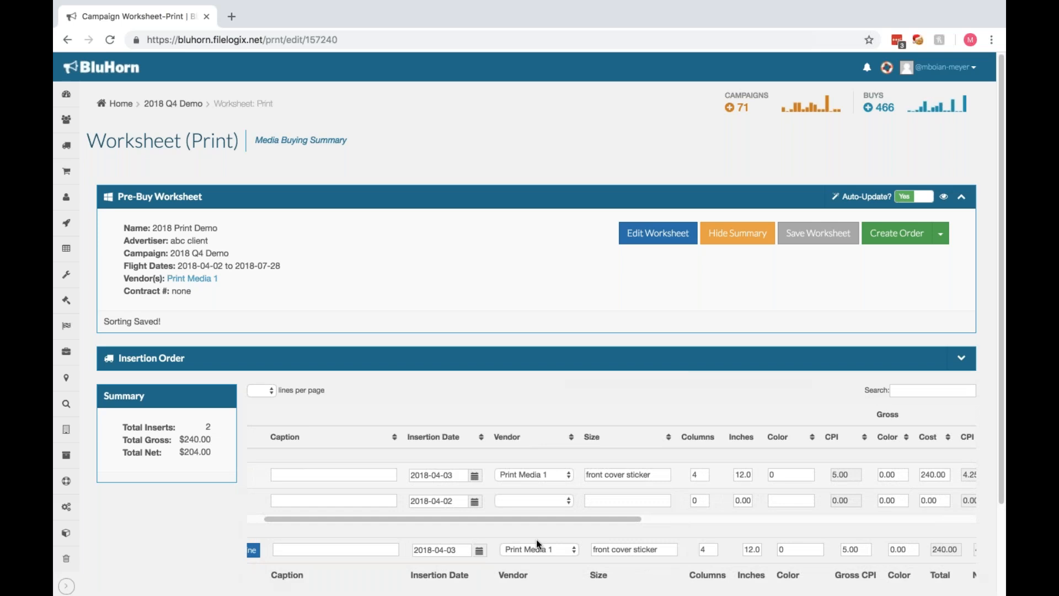
left_click_drag(631, 519, 786, 517)
key("Tab")
type("0")
key("Tab")
type("0")
key("Tab")
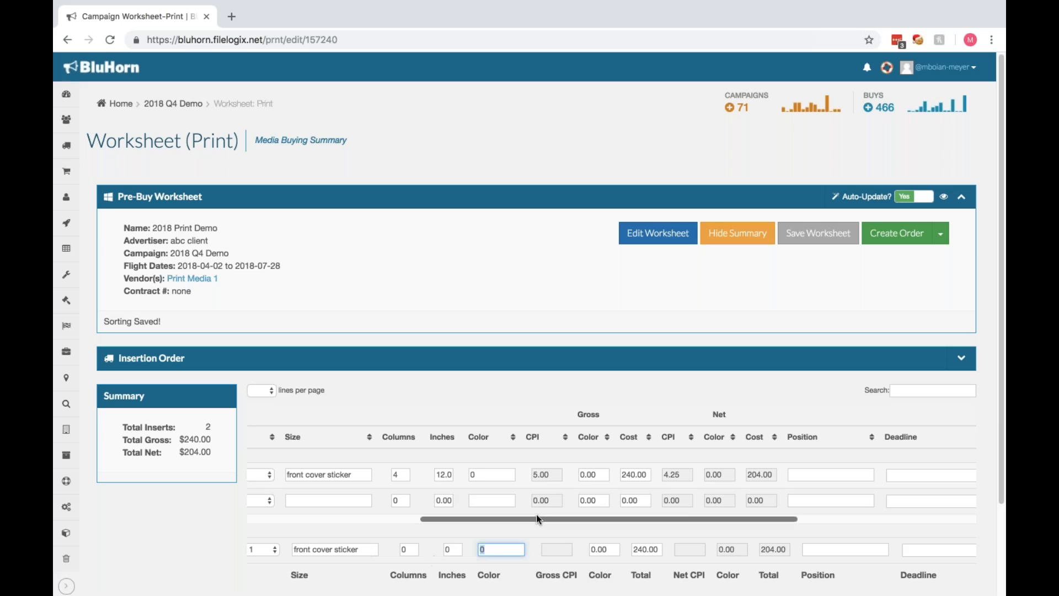
Set the entry row's gross total to 500 and add it as another insertion line.
left_click_drag(536, 519, 588, 535)
left_click(575, 550)
type("500")
key("Tab")
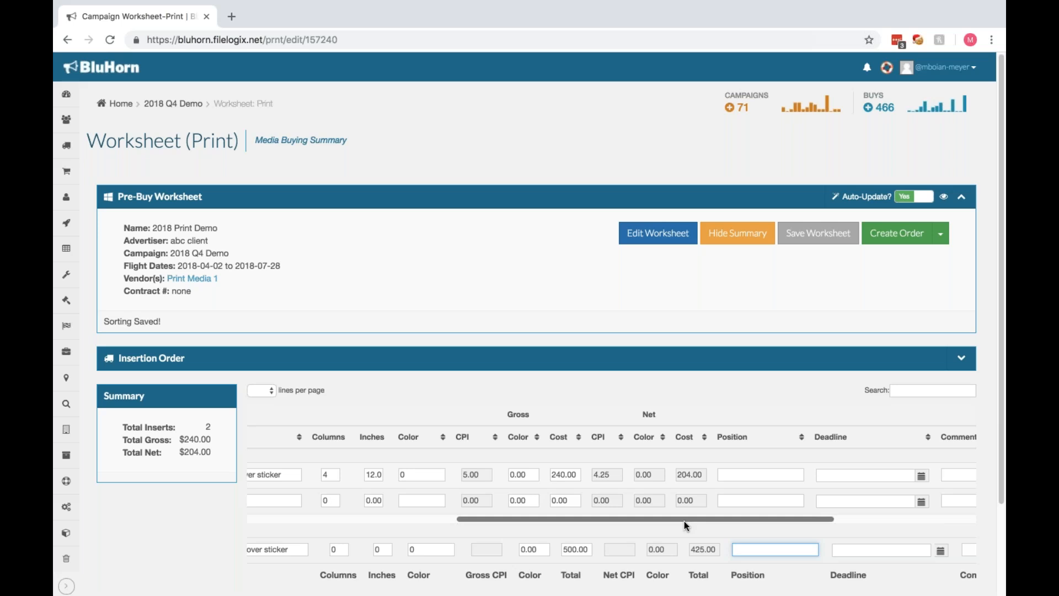
left_click_drag(684, 521, 837, 518)
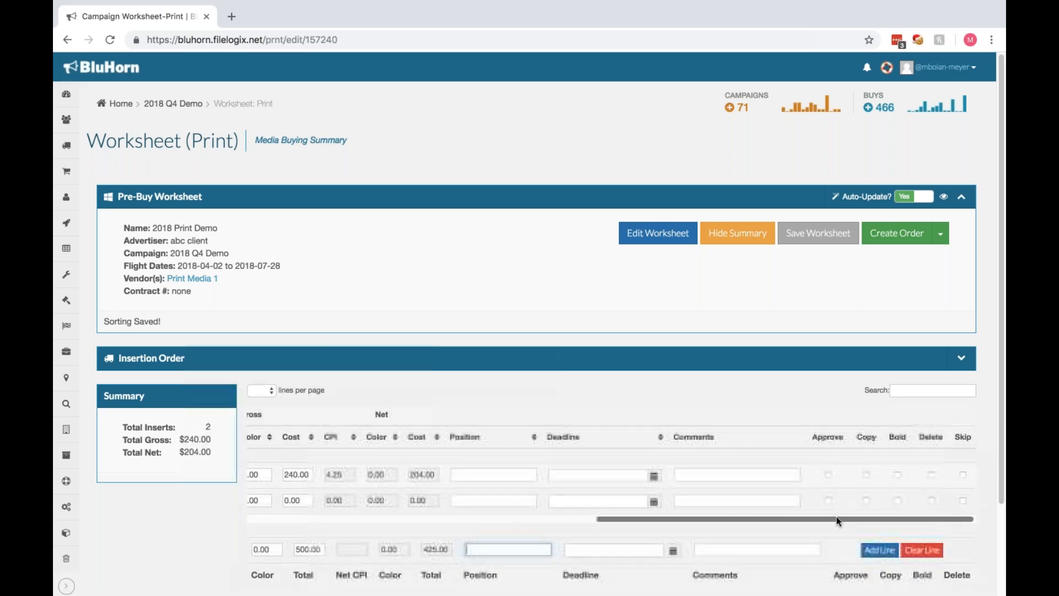
left_click(880, 551)
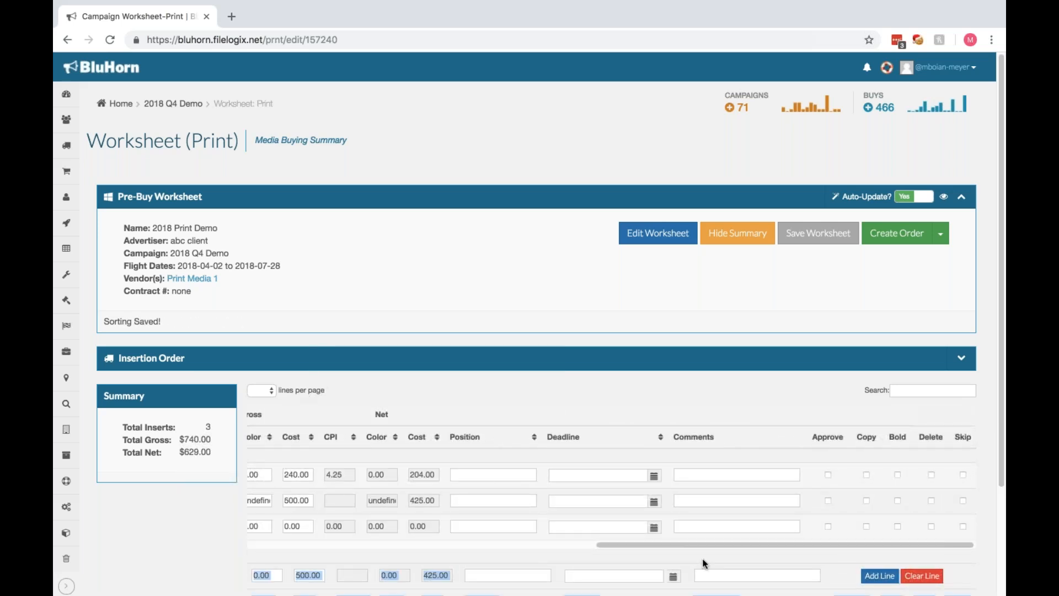
left_click_drag(644, 547, 486, 553)
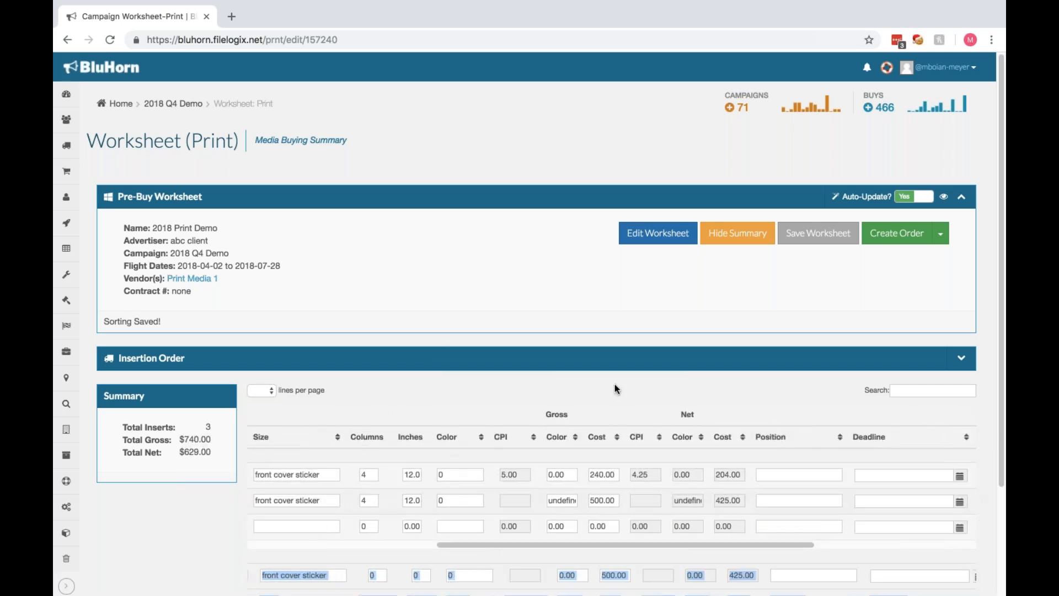
scroll(615, 386, "down", 2)
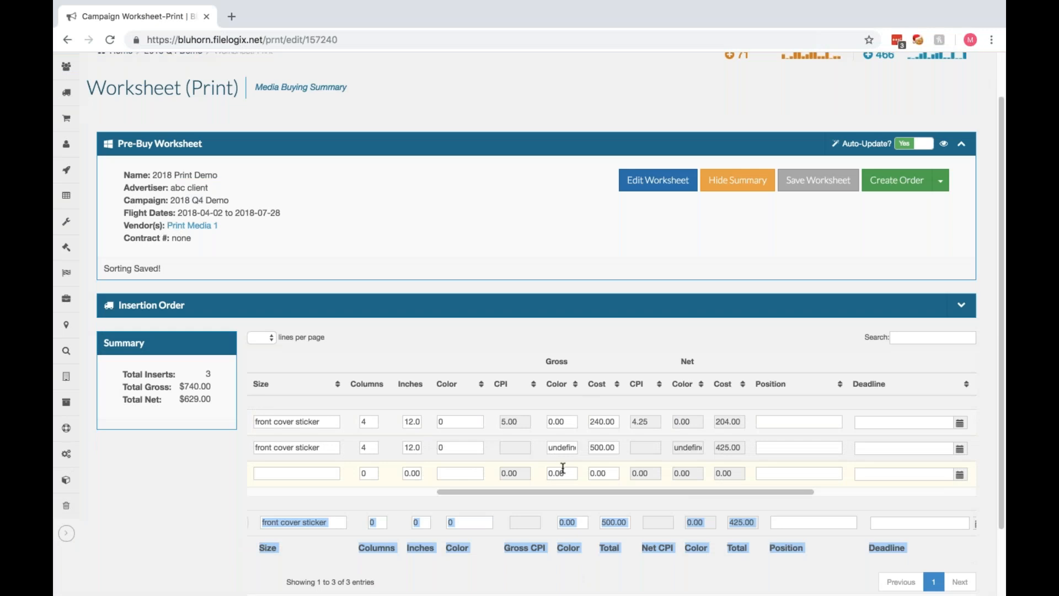
Switch the worksheet's commission from automatic to manual in the worksheet settings and save the changes.
scroll(570, 496, "left", 3)
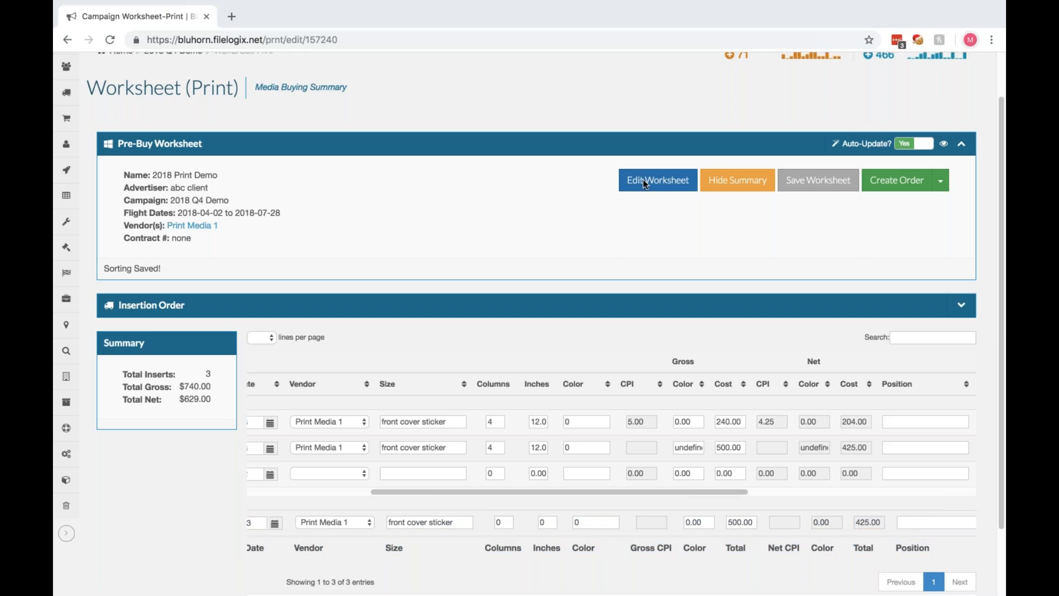
left_click(658, 180)
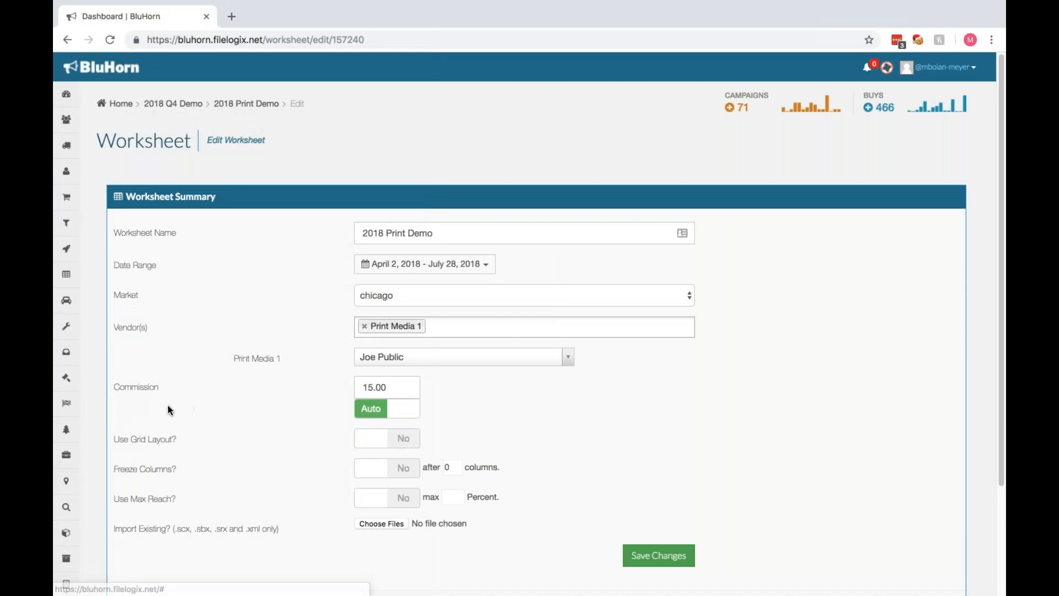
left_click_drag(111, 386, 152, 392)
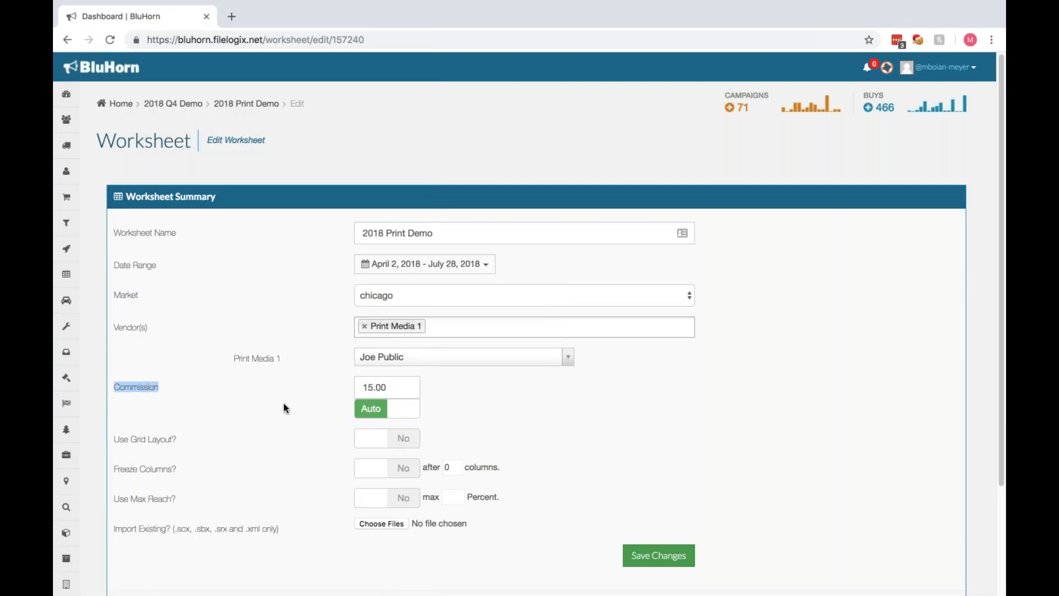
left_click(372, 415)
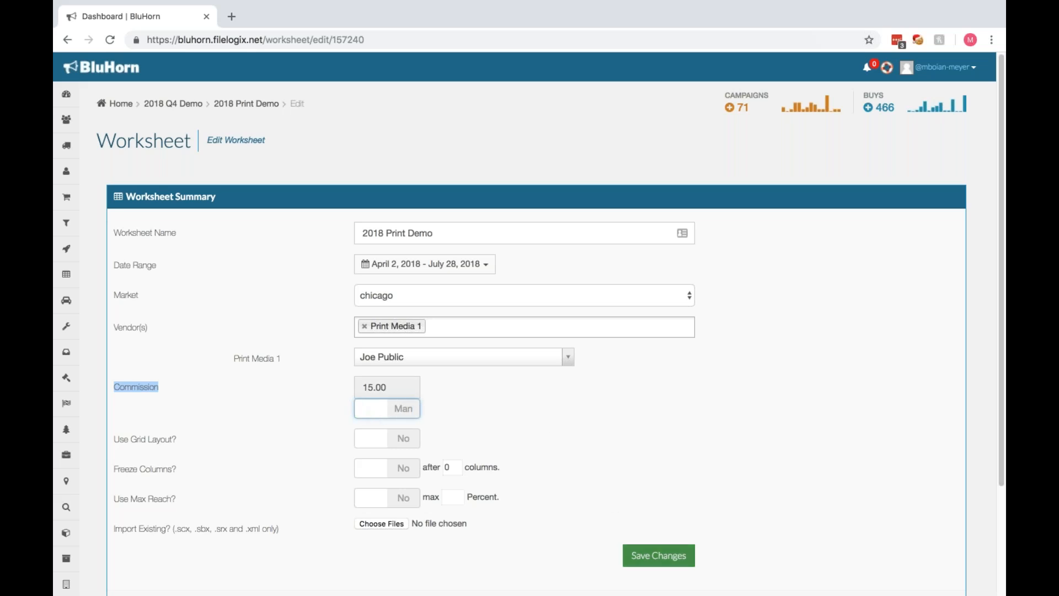
left_click(666, 562)
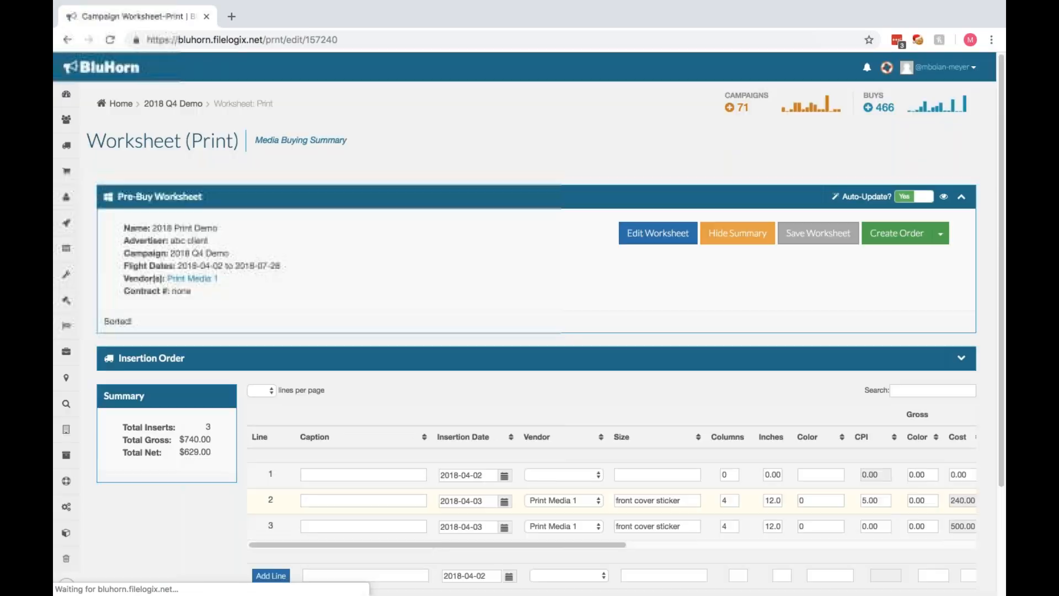
Set the net cost of the third insertion line, the front cover sticker with the 500.00 gross cost, to 450.00.
left_click_drag(605, 546, 780, 546)
double_click(760, 501)
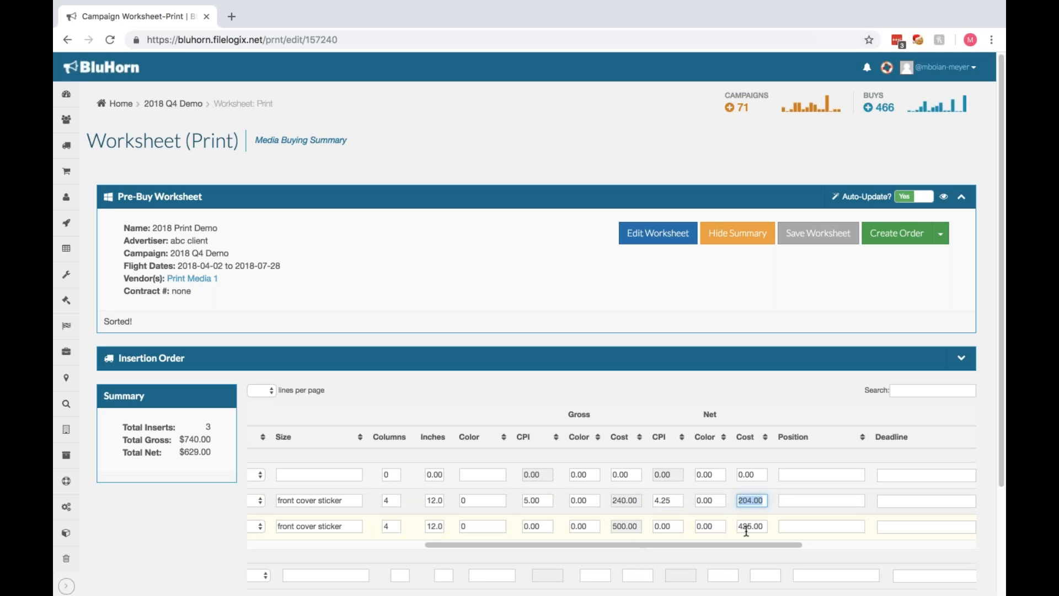
left_click_drag(767, 527, 738, 527)
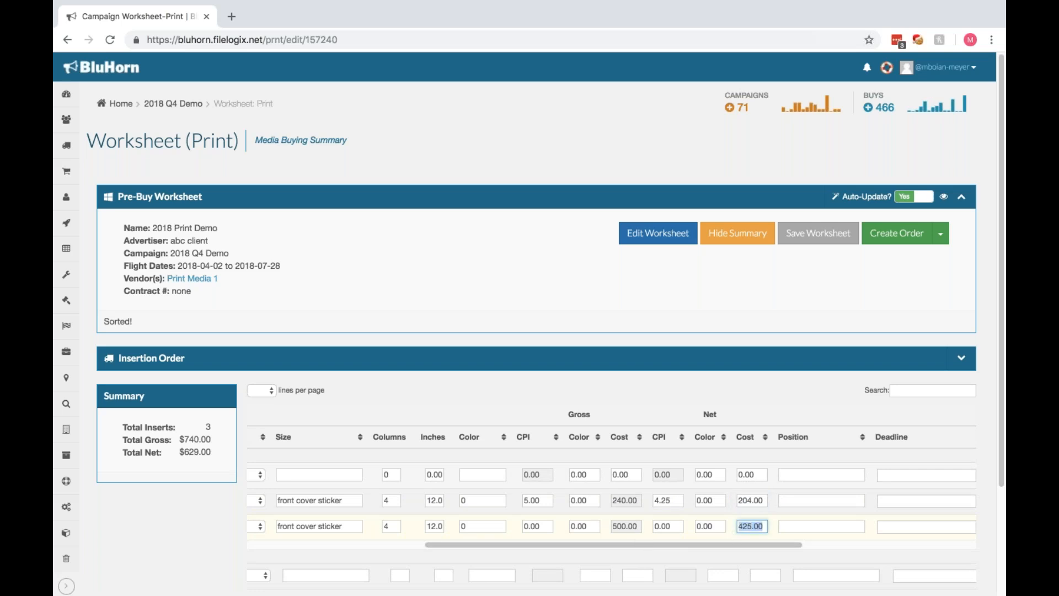
type("450.00")
key("Tab")
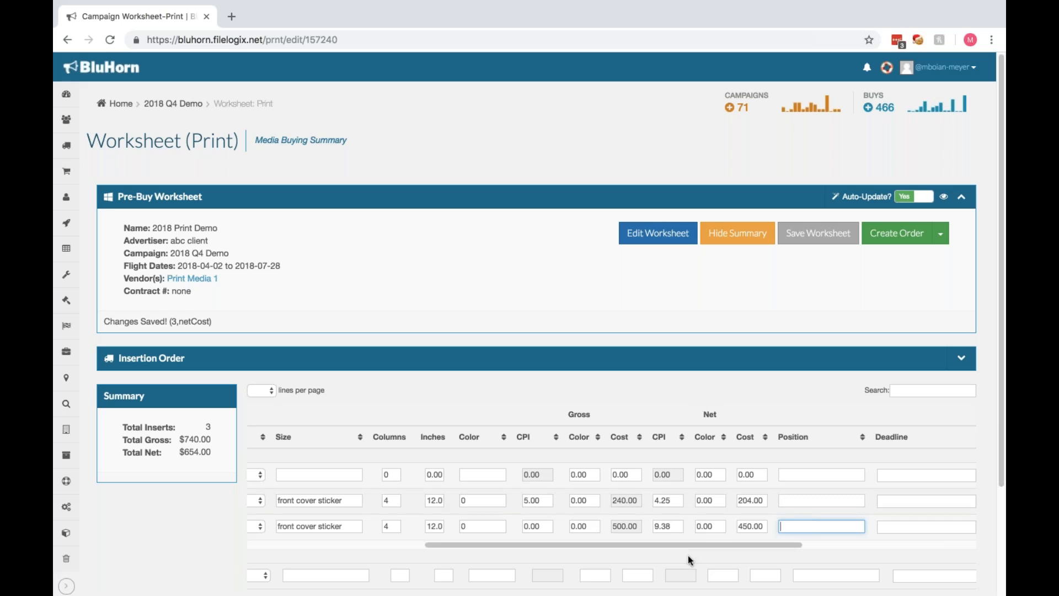
left_click_drag(718, 547, 486, 551)
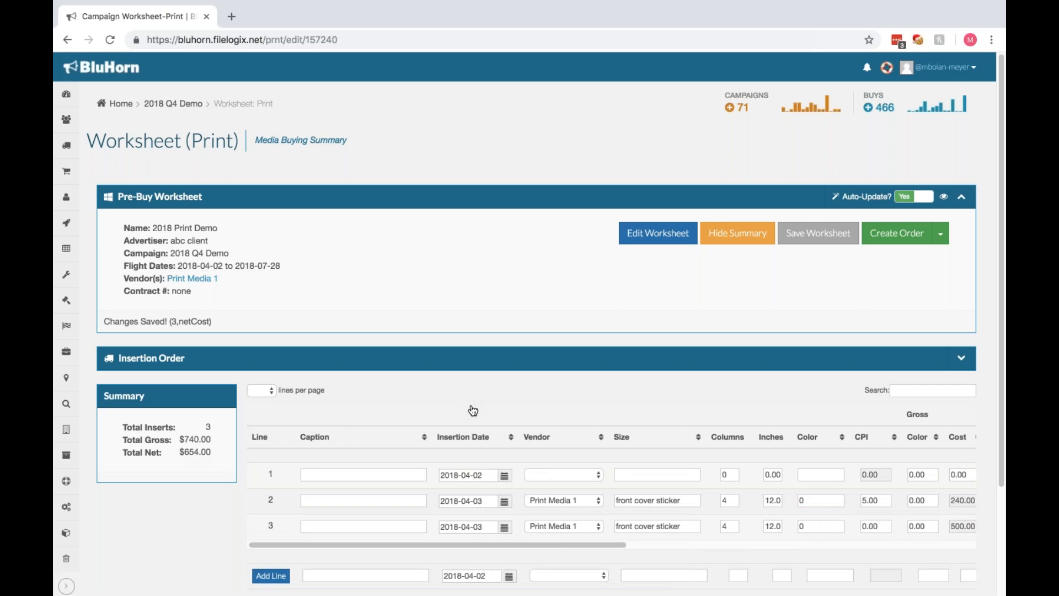